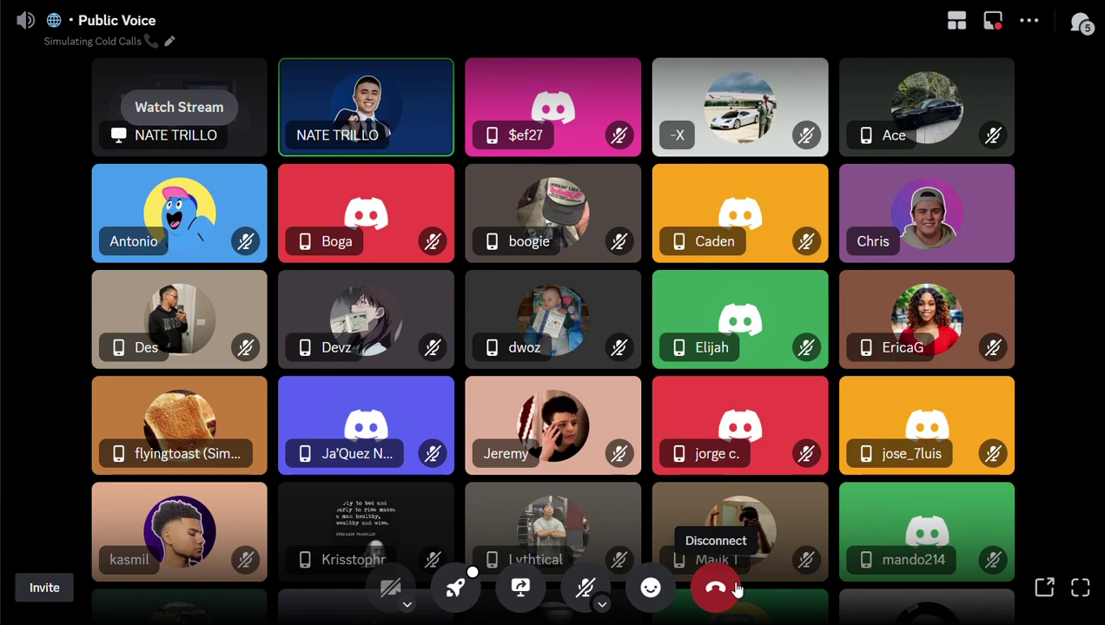
- Watch the shared stream and open the full details of the off-market 1,804 sqft Ash St property from the map
click(179, 105)
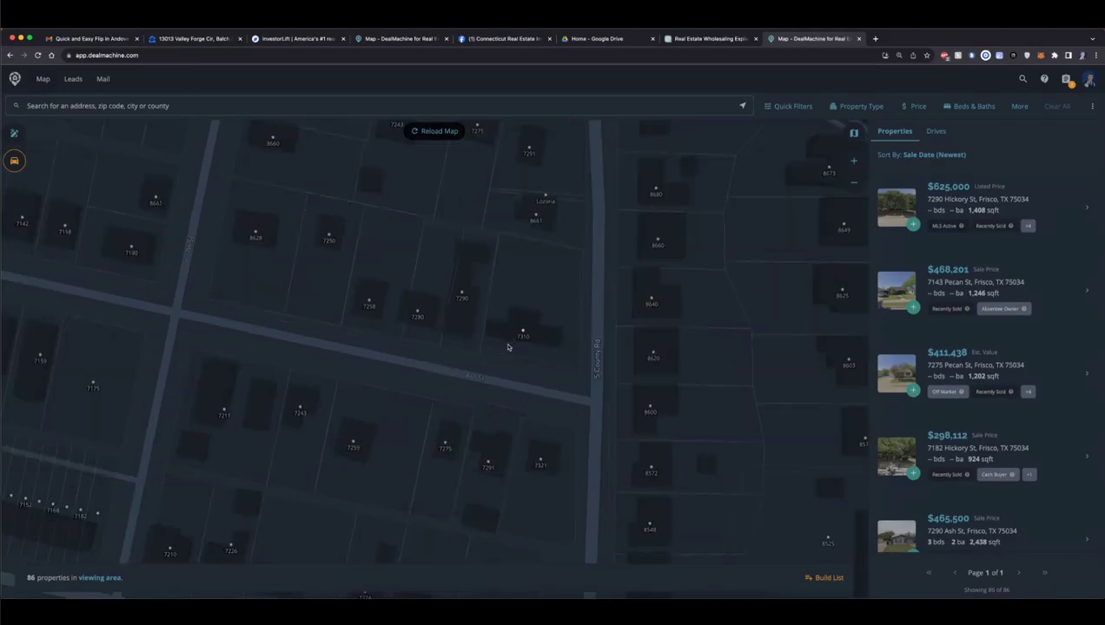
click(353, 443)
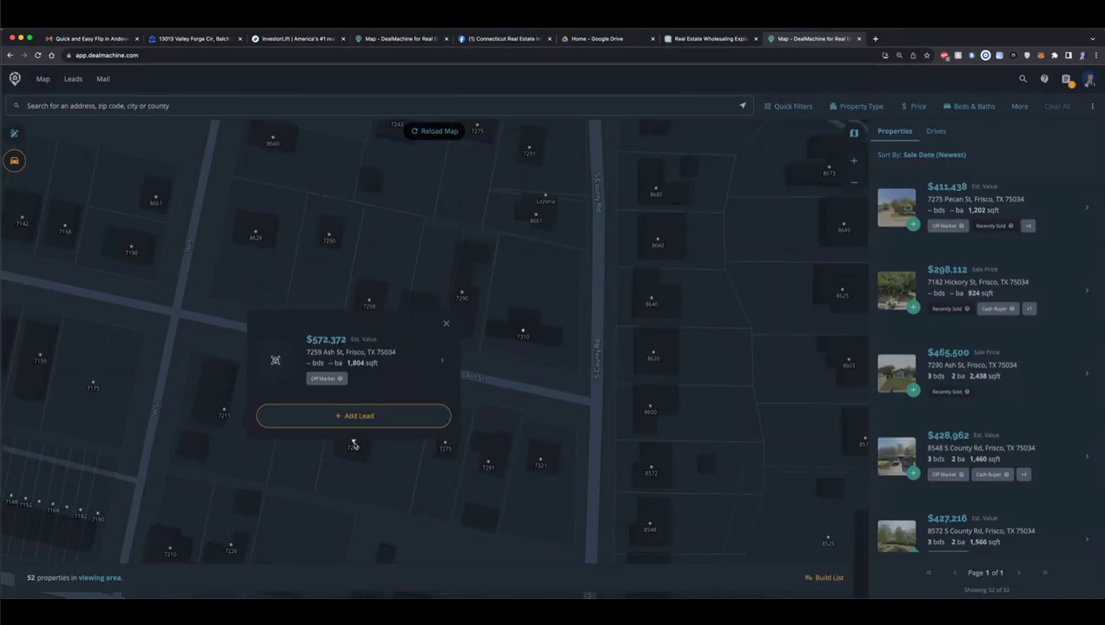
click(379, 369)
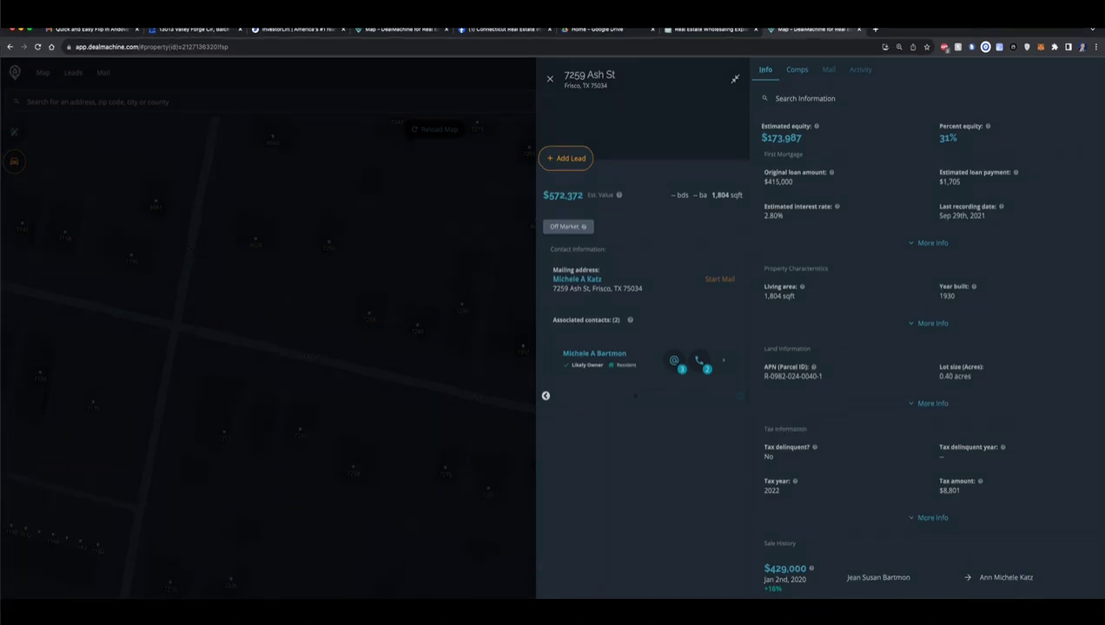
click(365, 350)
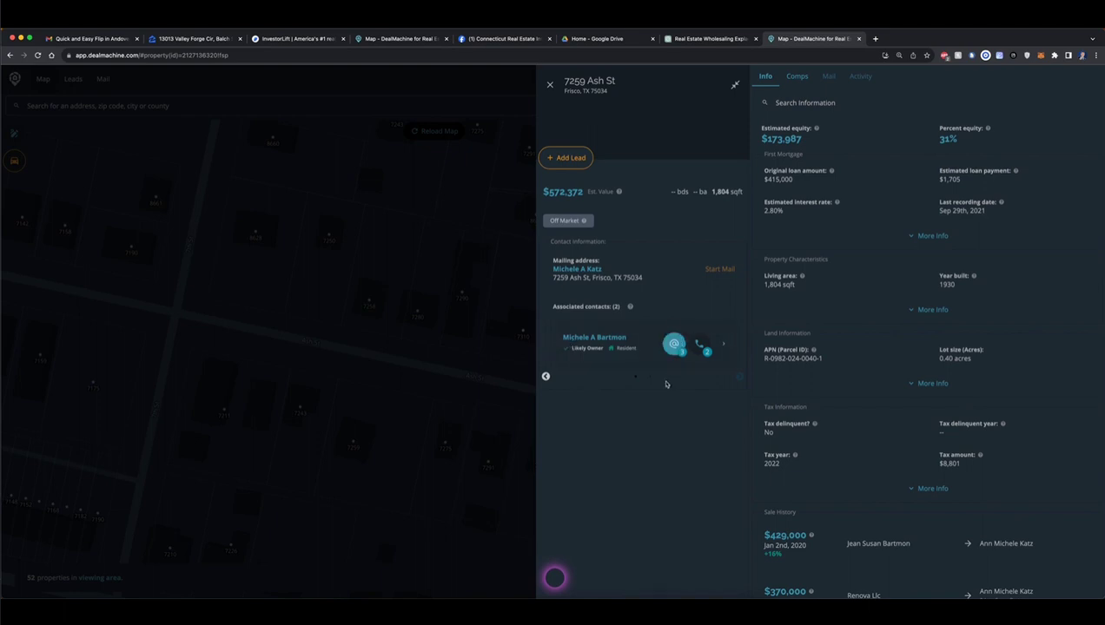
- Check the likely owner's contact record and page through the Ash St property's associated contacts
click(717, 351)
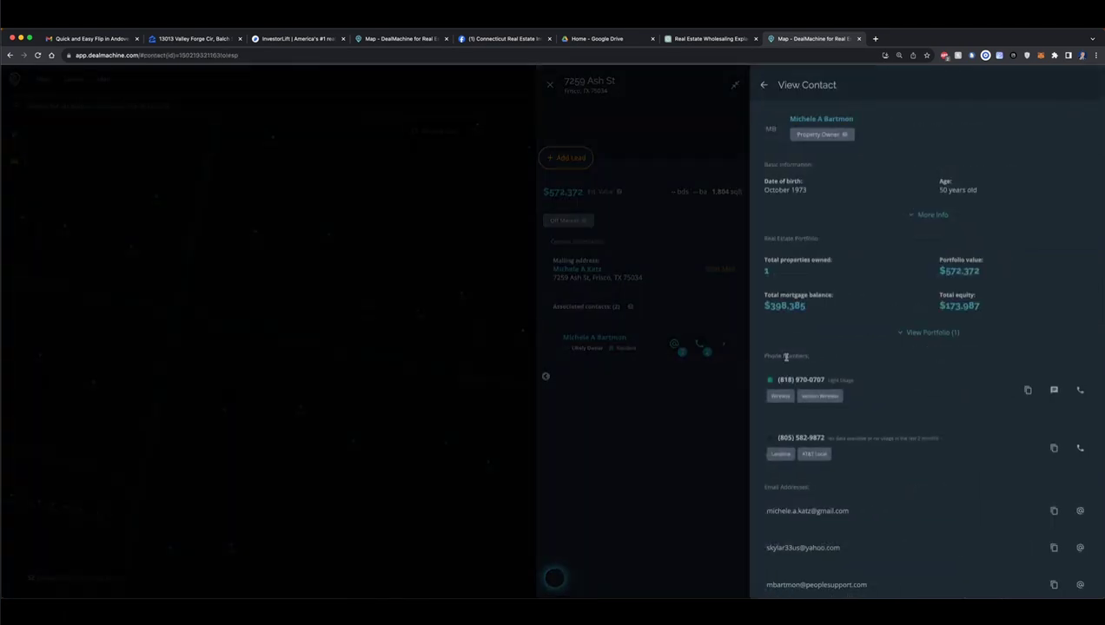
click(625, 359)
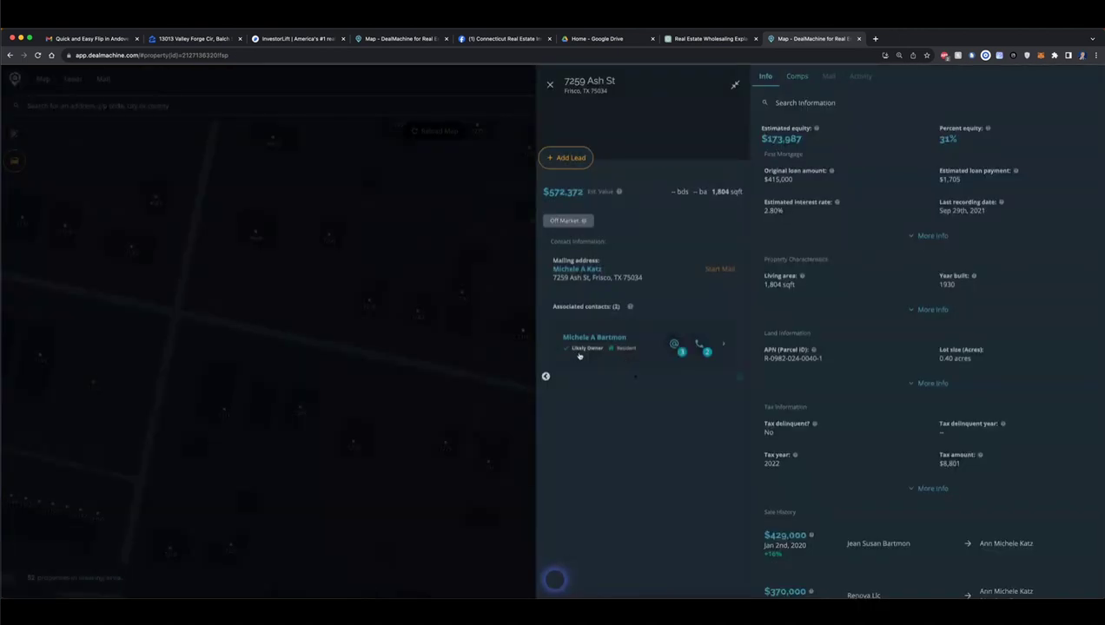
mouse_move(574, 353)
click(740, 380)
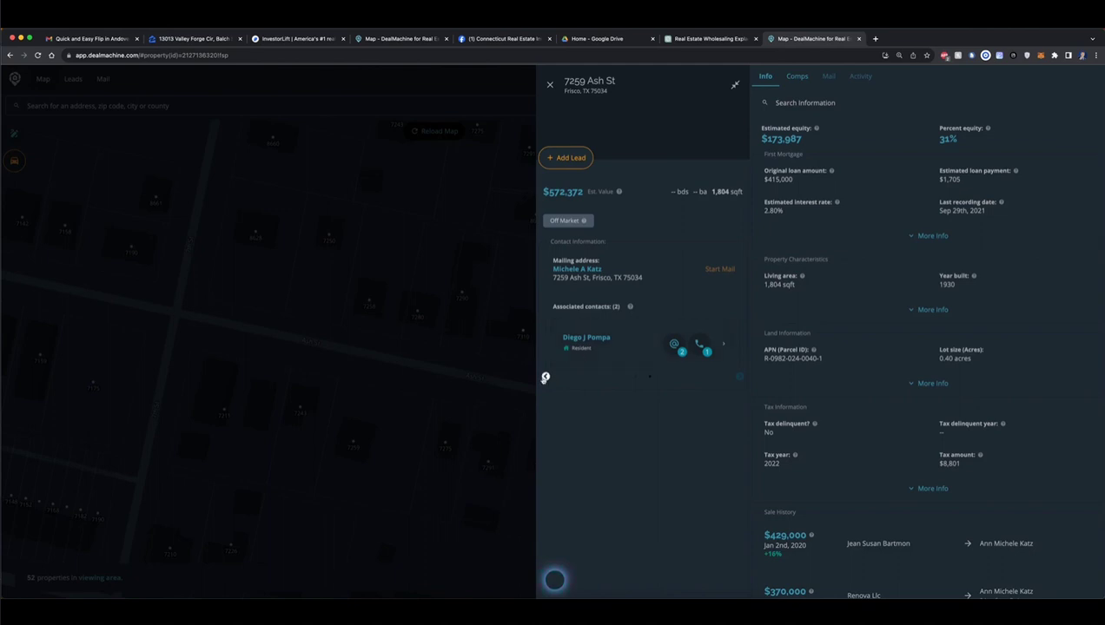
click(546, 376)
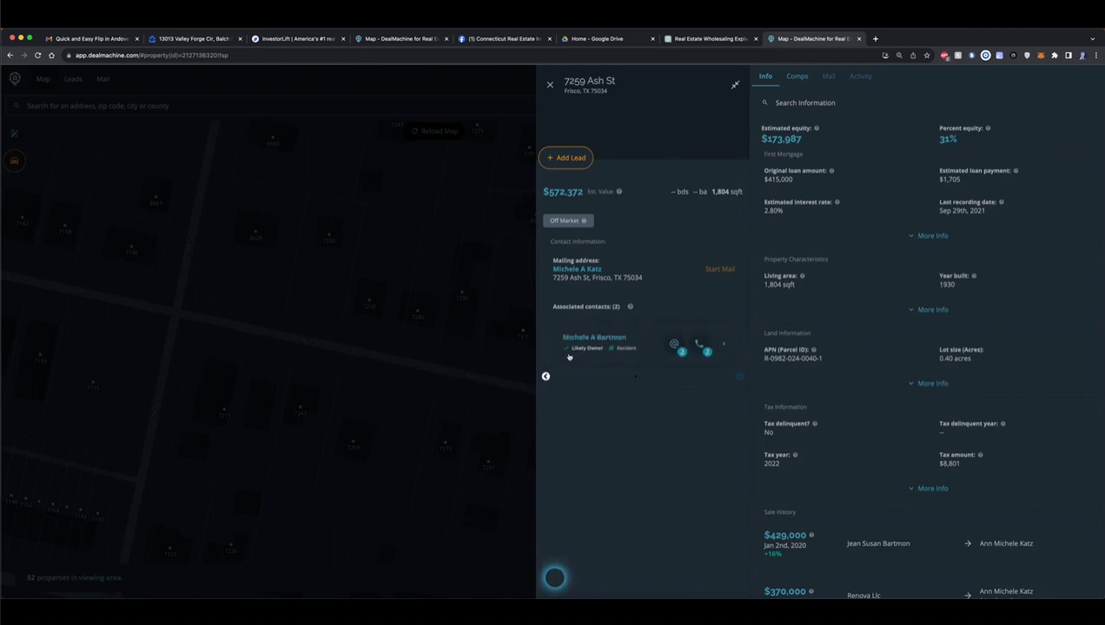
- Review the phone numbers and email addresses in the likely owner's contact record
click(712, 329)
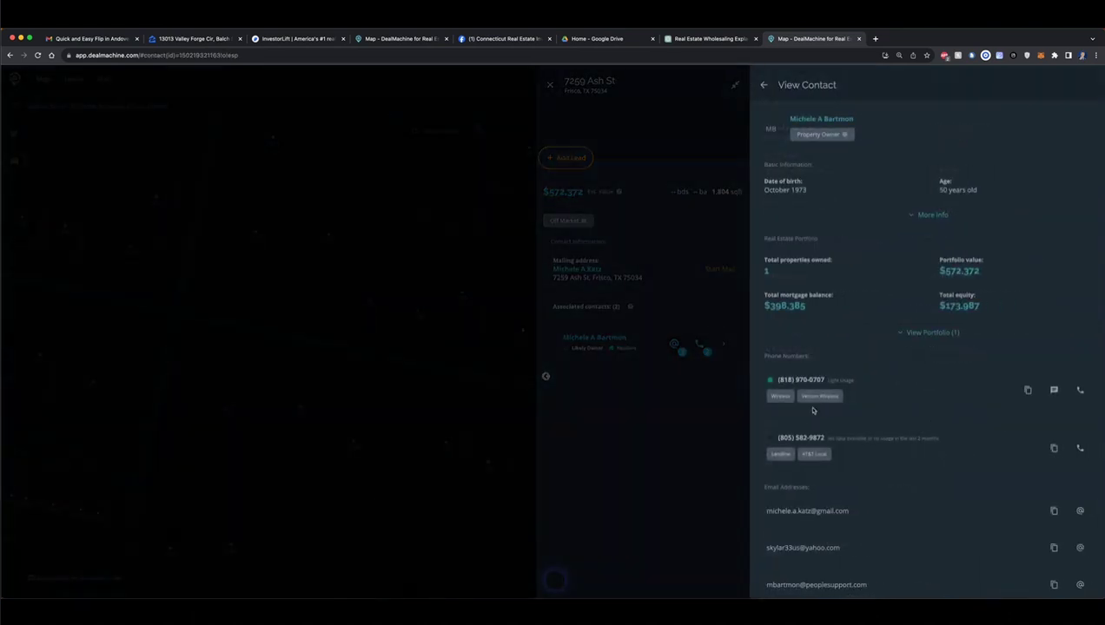
scroll(811, 409, down, 2)
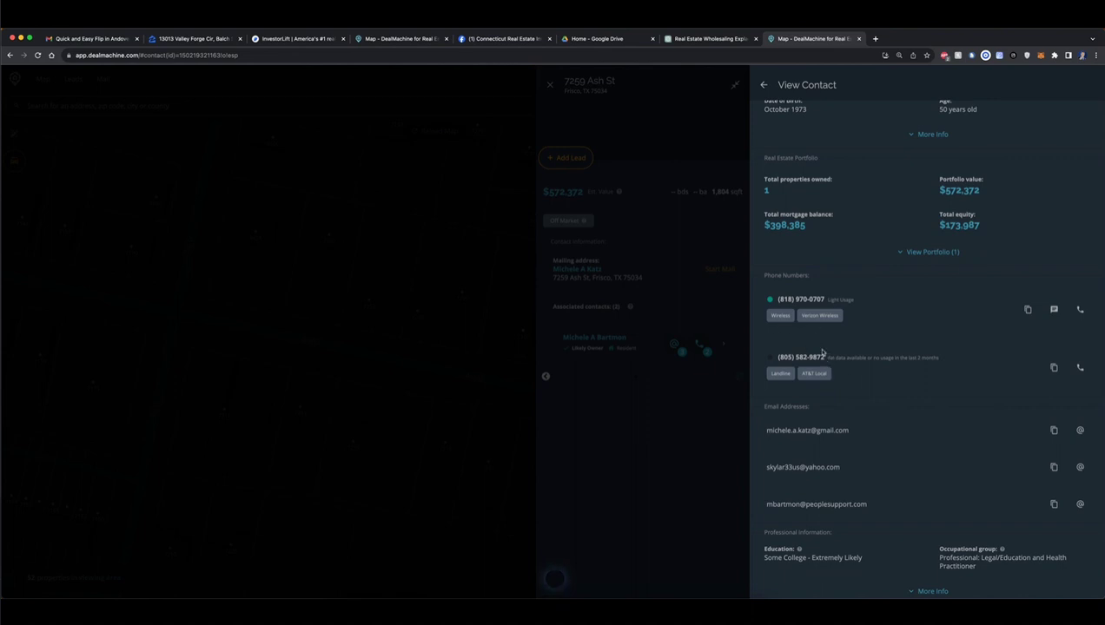
mouse_move(781, 299)
scroll(893, 370, down, 1)
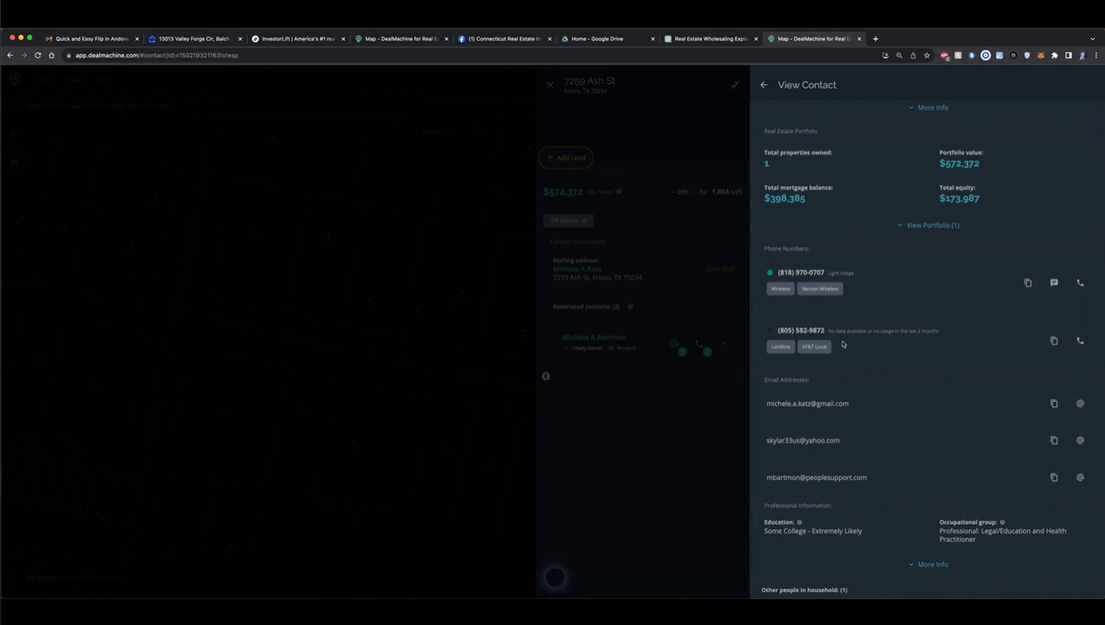
scroll(913, 333, up, 1)
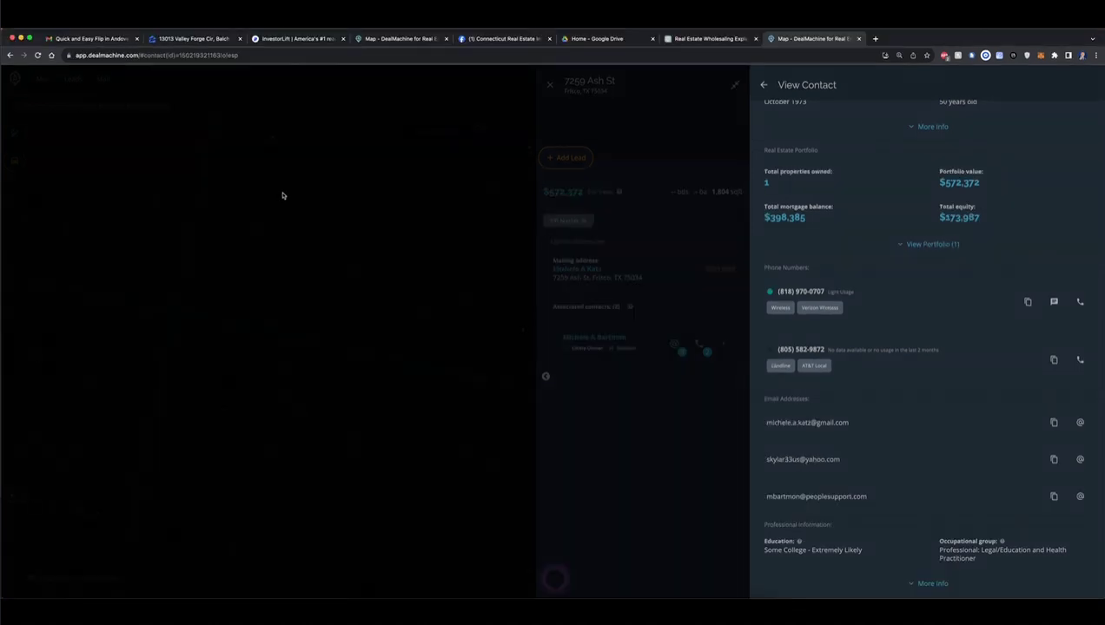
- Revisit the likely owner's contact record from the property details and return to the map
click(763, 86)
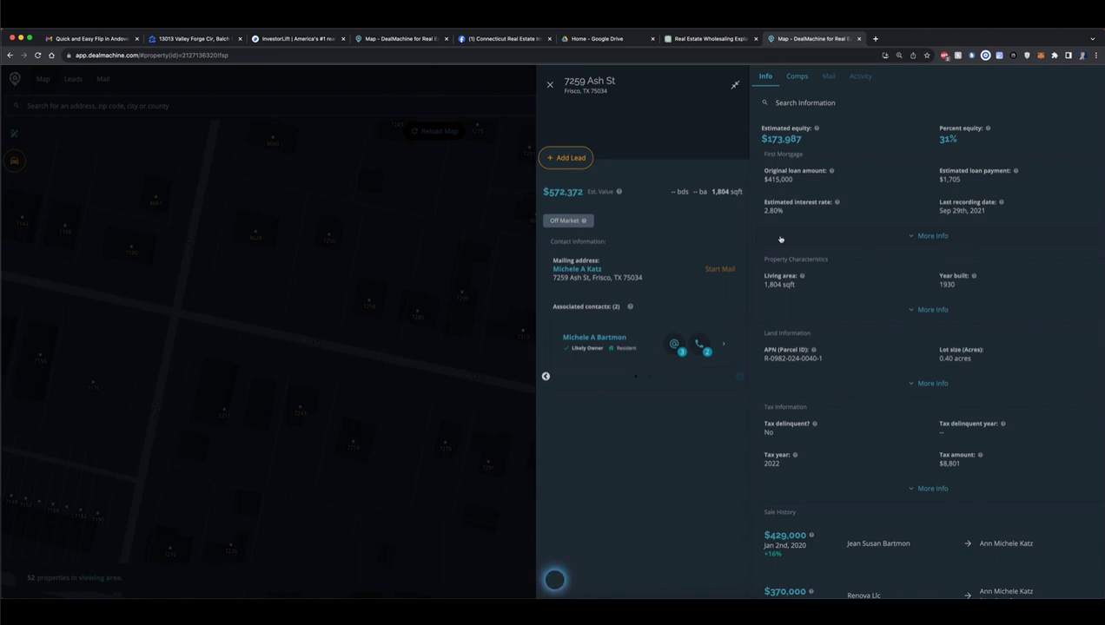
click(632, 339)
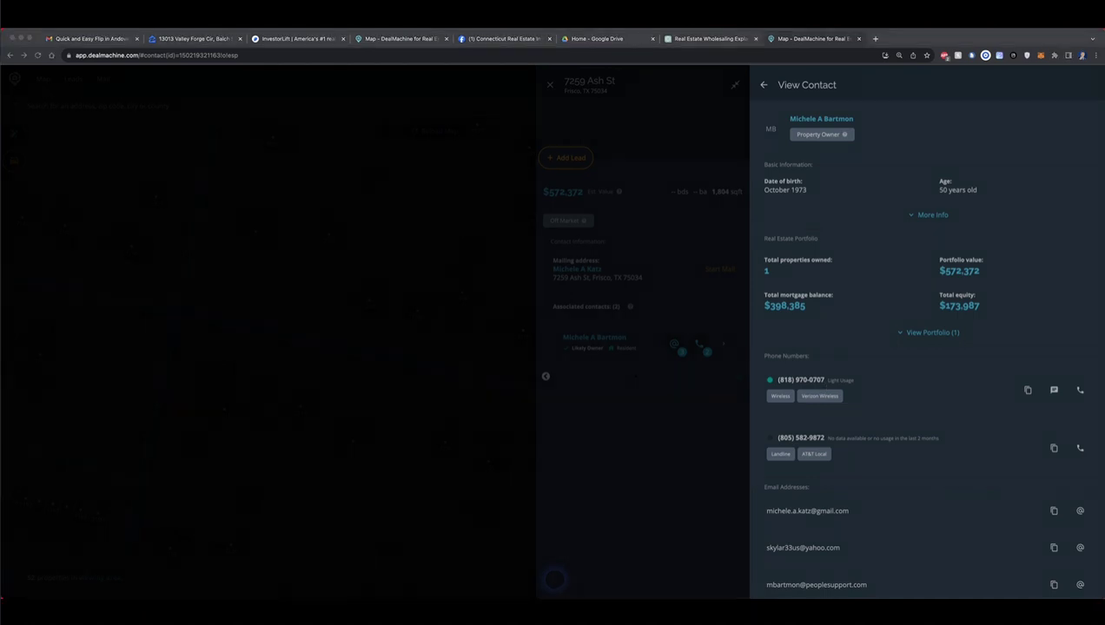
click(450, 350)
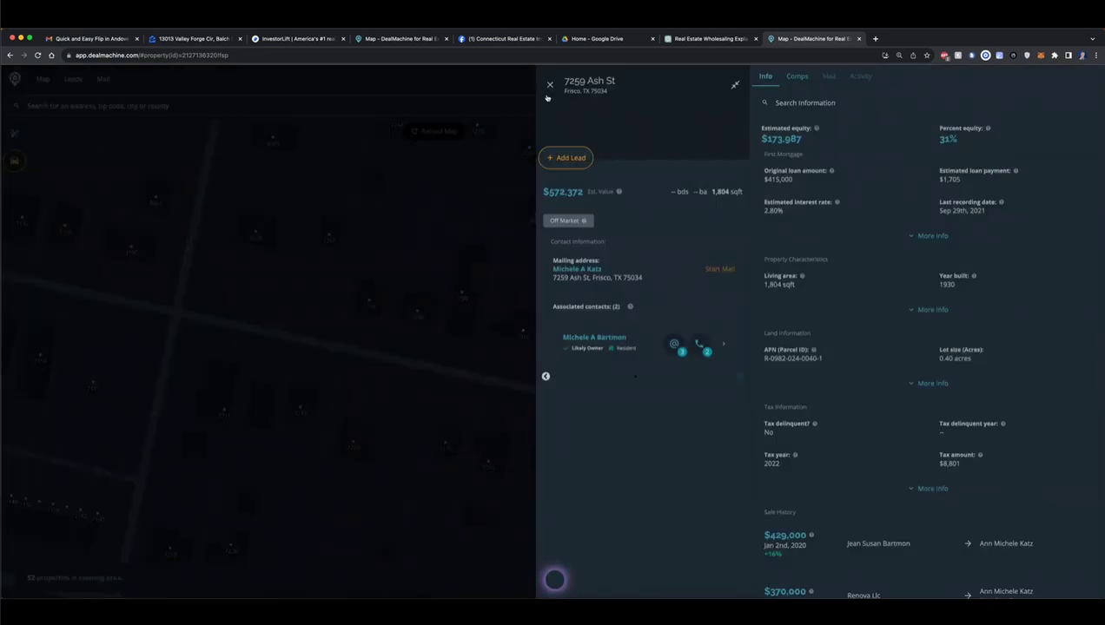
click(549, 87)
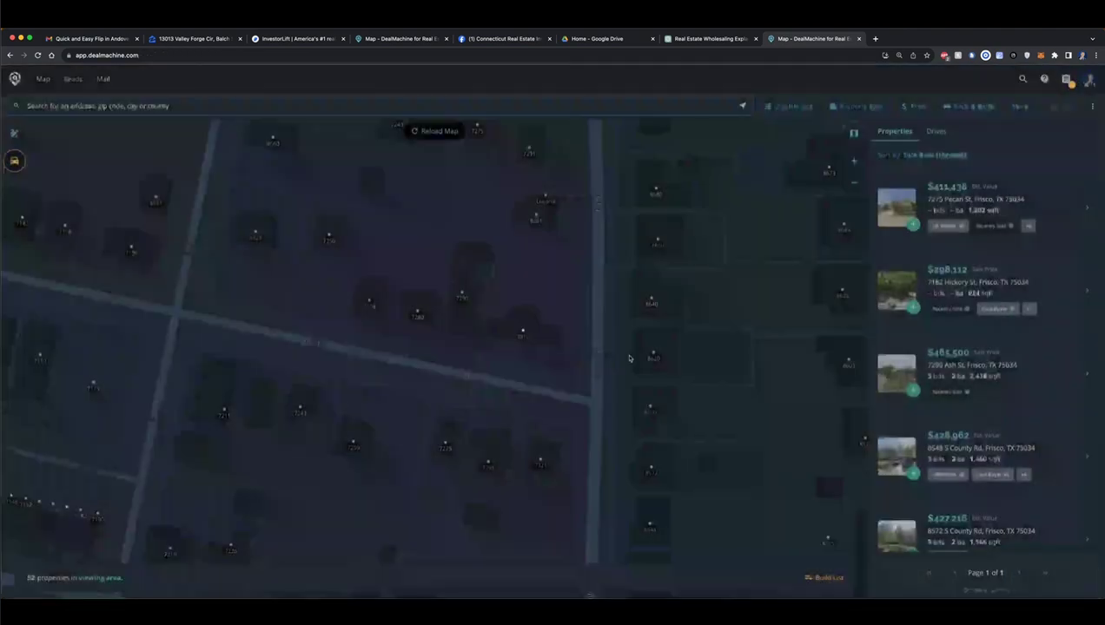
- Open the details of the 1,782 sqft, 3-bed, 2-bath S County Rd property and go to its sale history
click(647, 356)
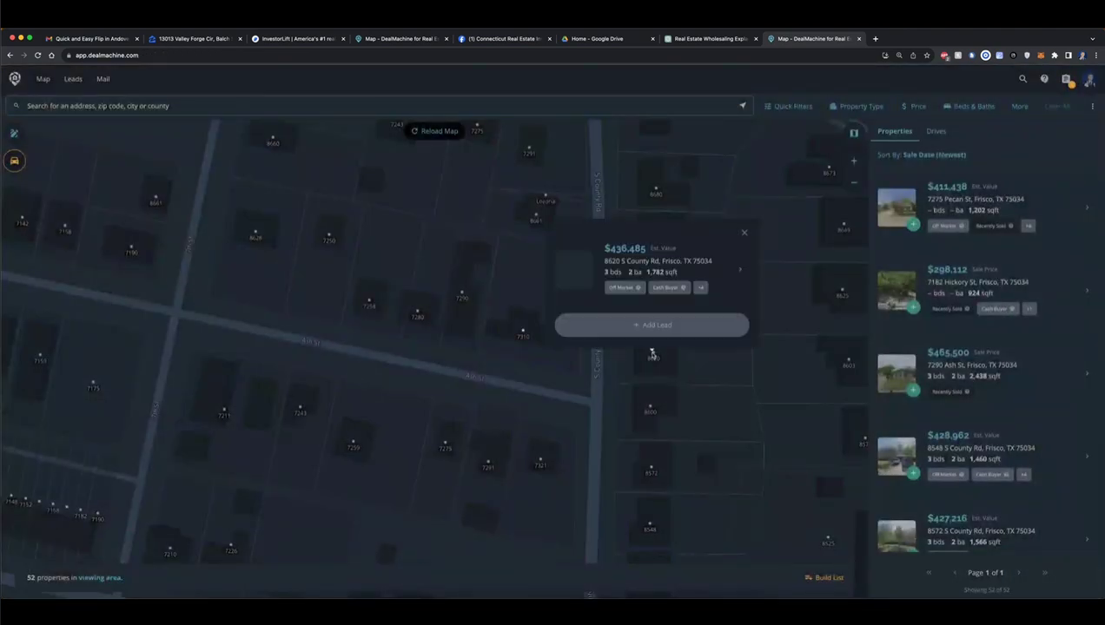
click(660, 286)
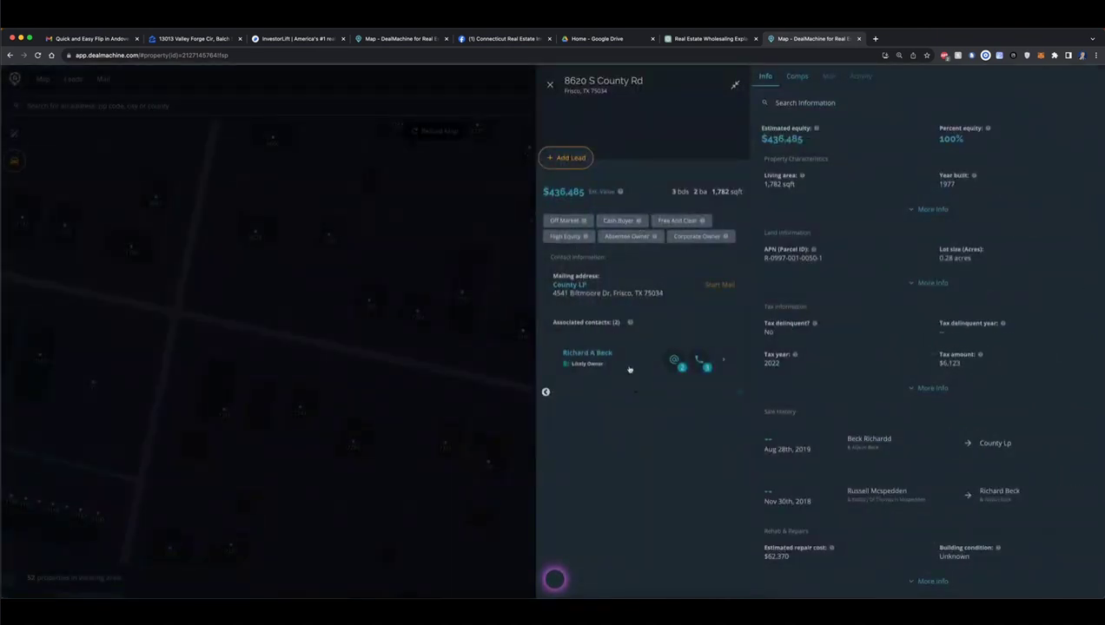
scroll(943, 349, down, 2)
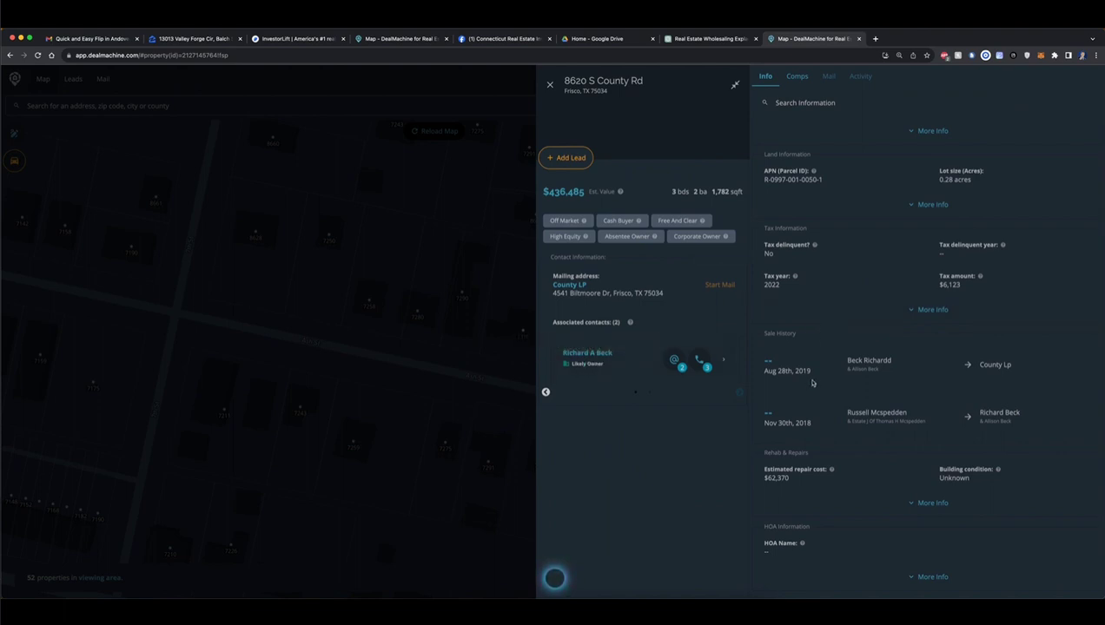
- Highlight the sellers and buyers in the November 2018 and August 2019 sale history entries
double_click(802, 423)
drag(844, 413, 866, 413)
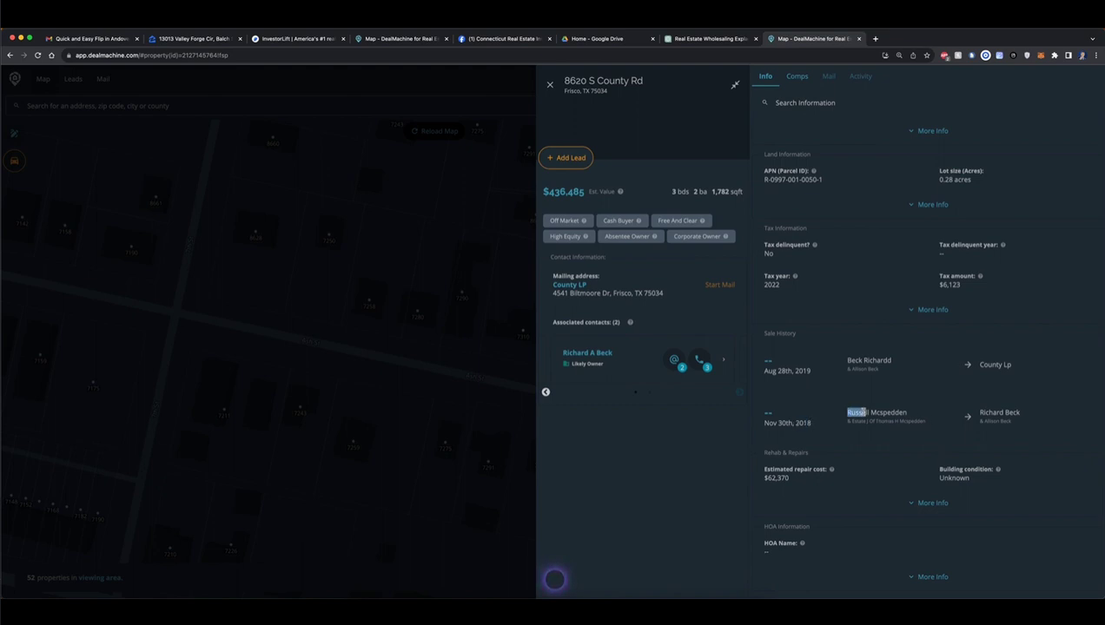
drag(978, 413, 1020, 413)
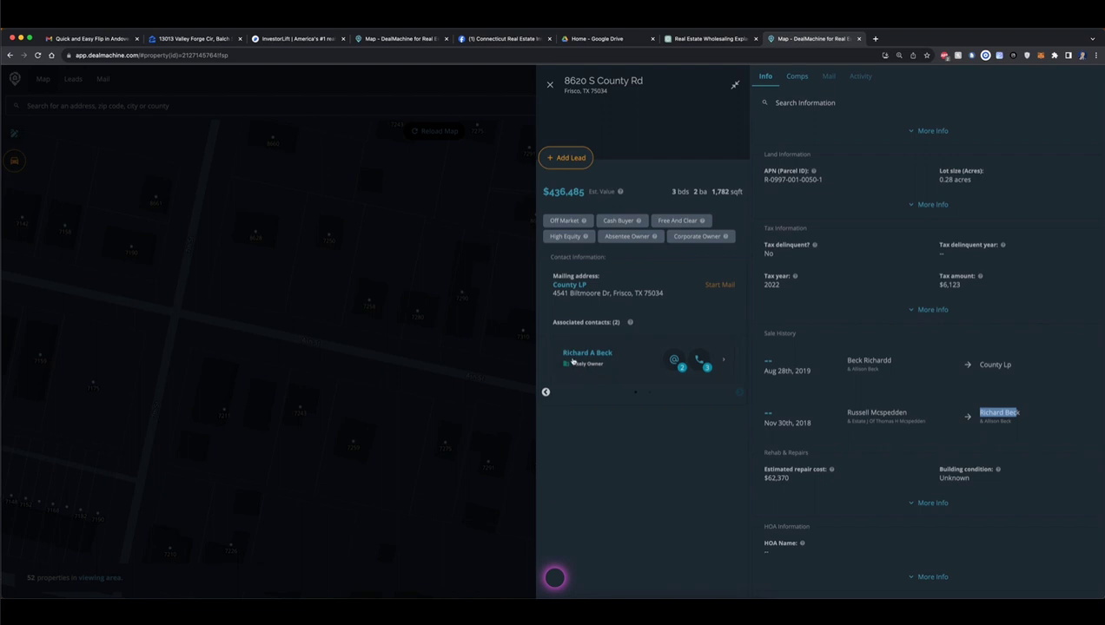
click(826, 376)
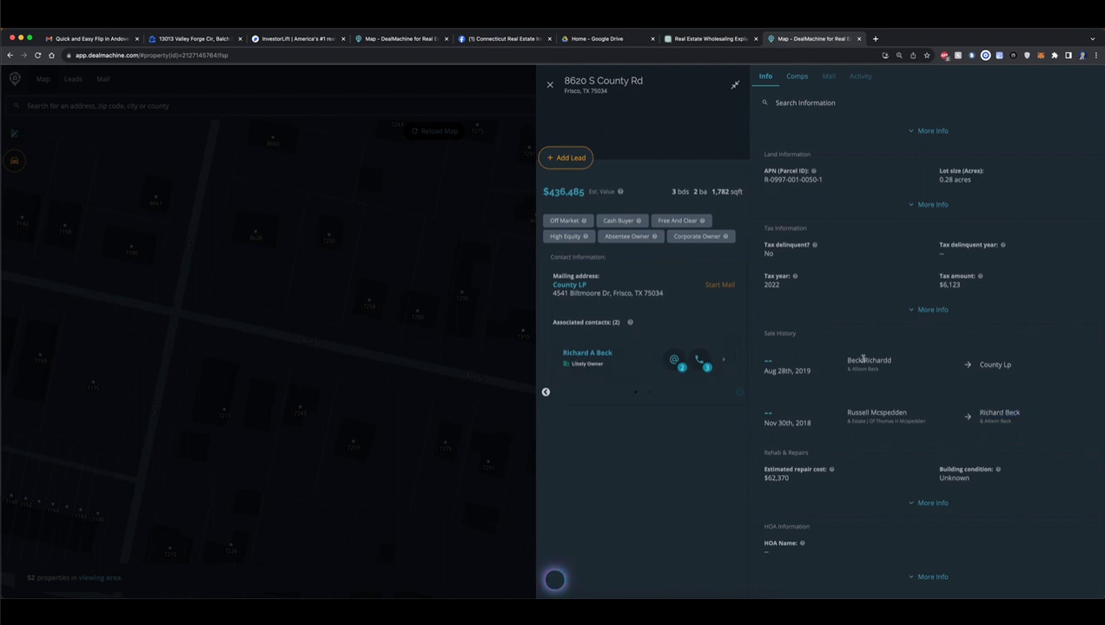
drag(845, 360, 1020, 369)
click(1022, 367)
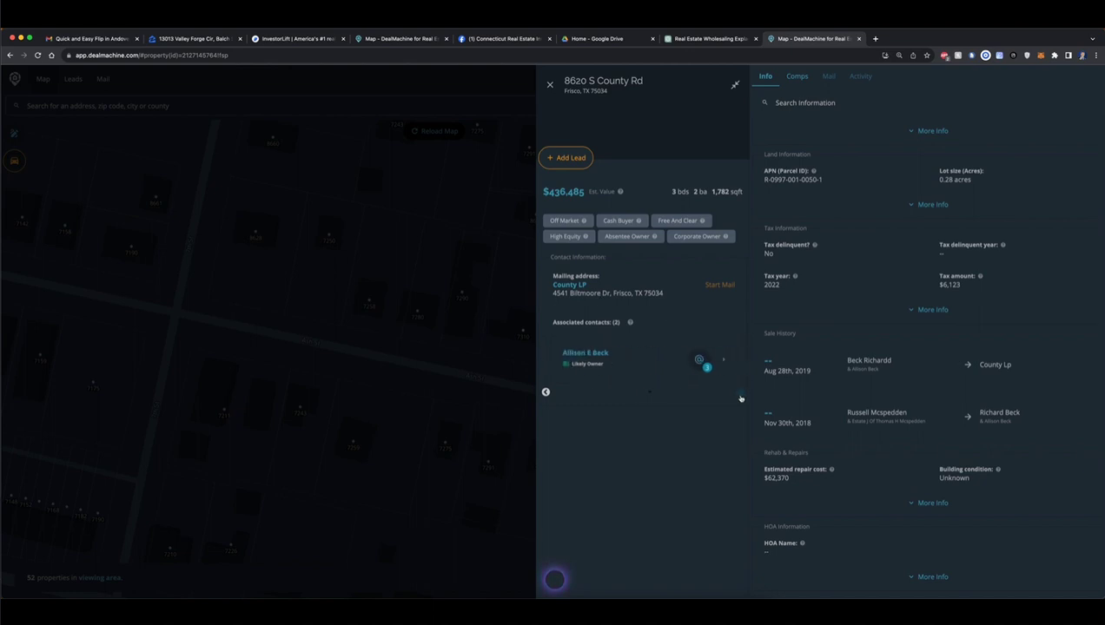
- Page back and forth between the S County Rd property's two associated contacts
click(546, 392)
click(545, 393)
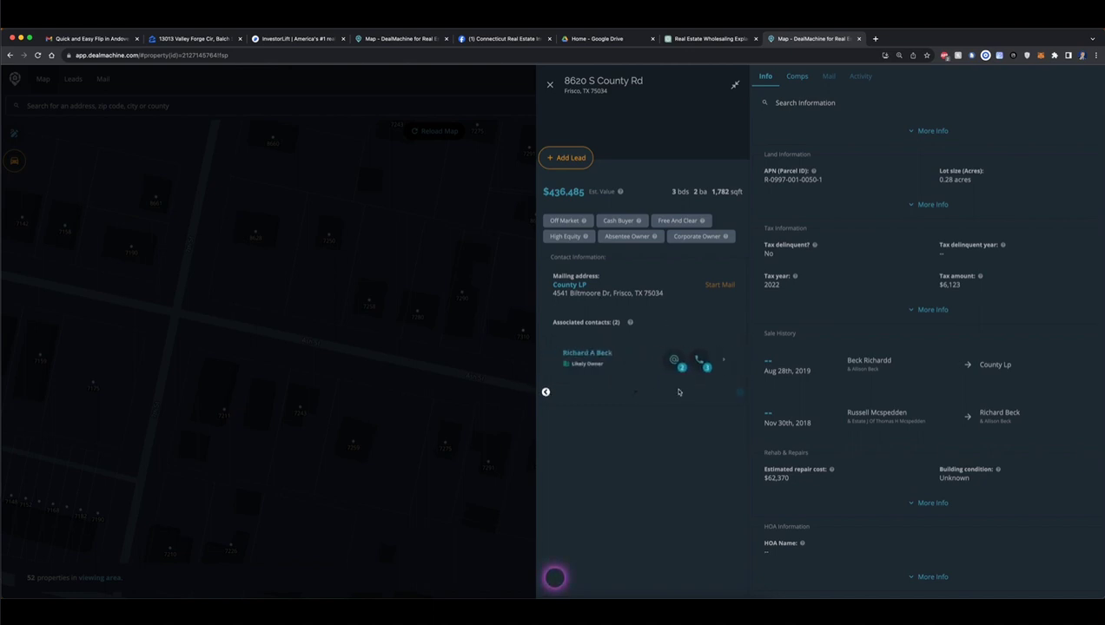
click(736, 396)
- Compare the sale history buyers, including County Lp, with the likely owner contact, and close the S County Rd property
drag(1012, 426, 976, 416)
click(978, 417)
double_click(988, 418)
click(890, 367)
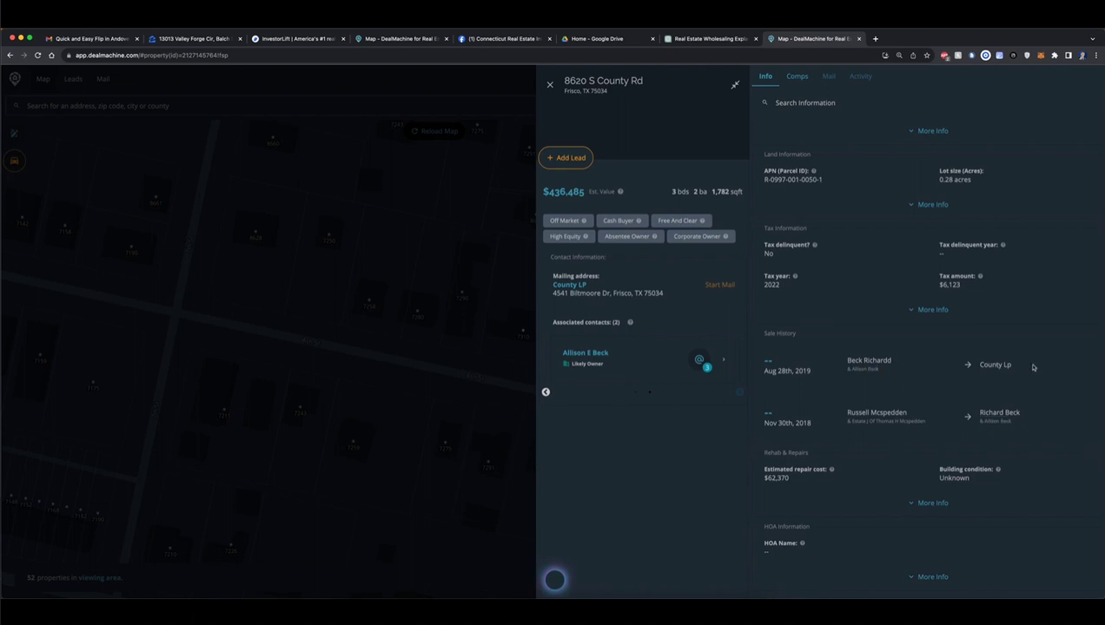
double_click(1033, 368)
click(546, 392)
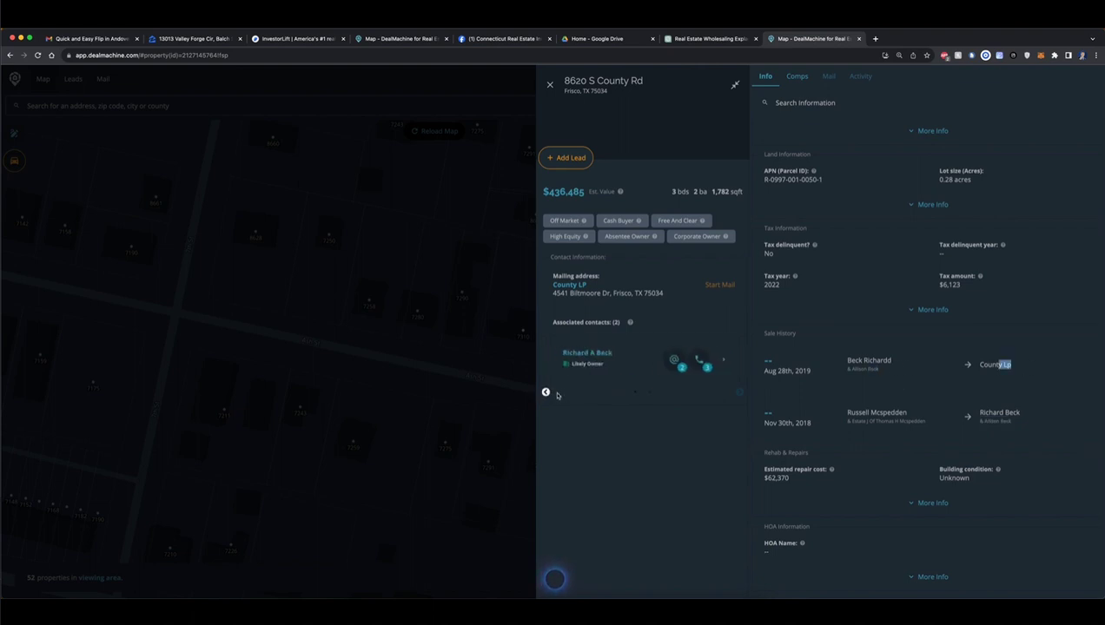
click(662, 428)
click(405, 395)
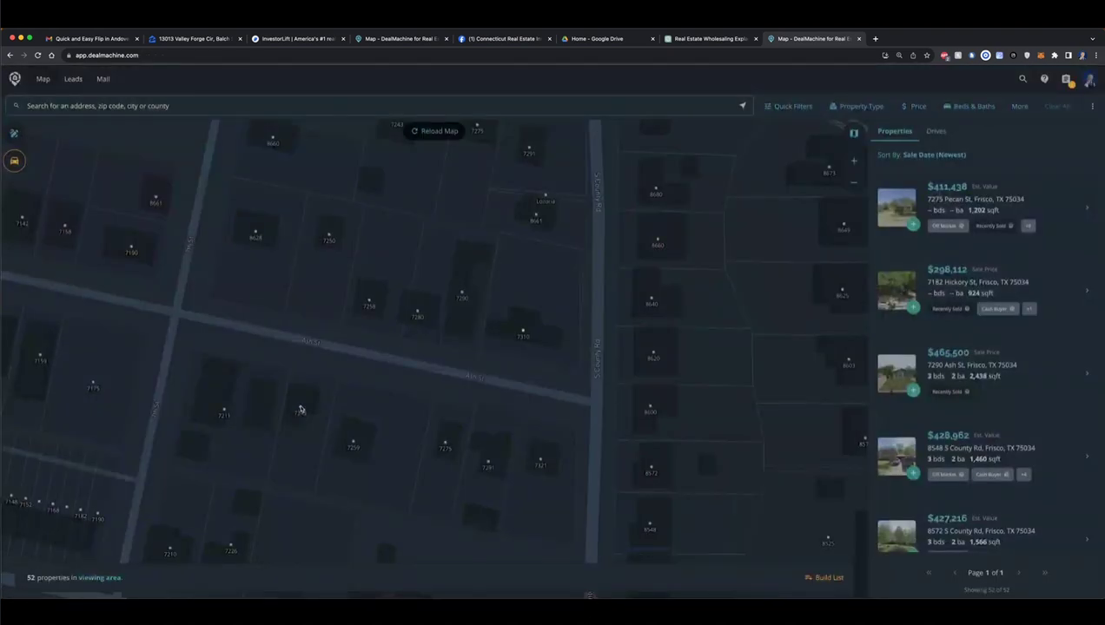
- Preview the 1,230 sqft Ash St property and the southernmost numbered S County Rd property on the map, dismissing each preview
click(298, 406)
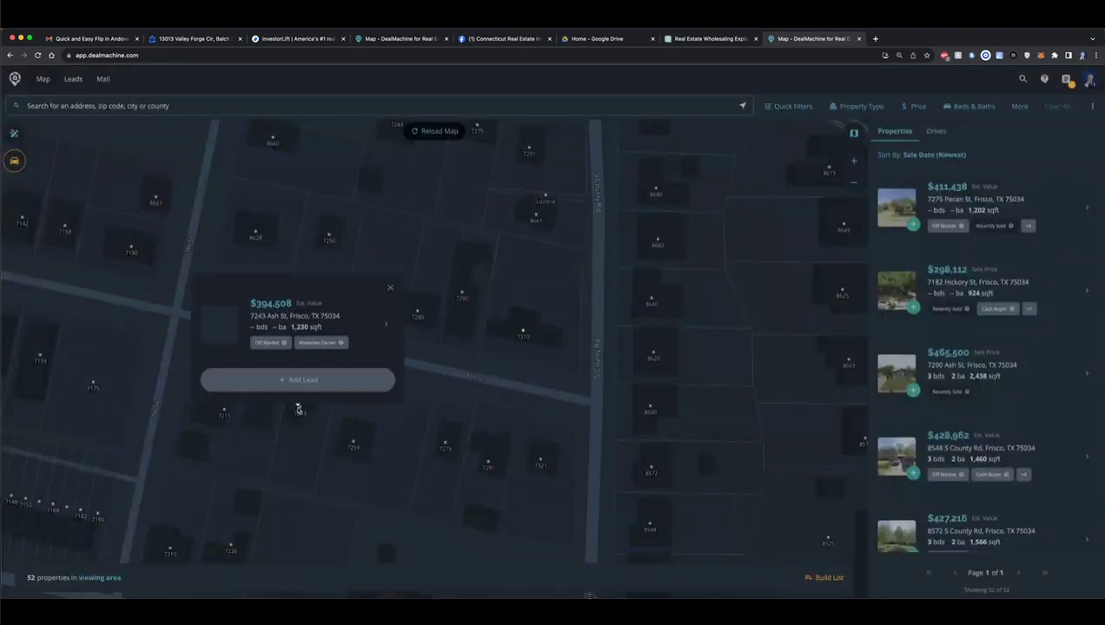
click(318, 320)
click(422, 429)
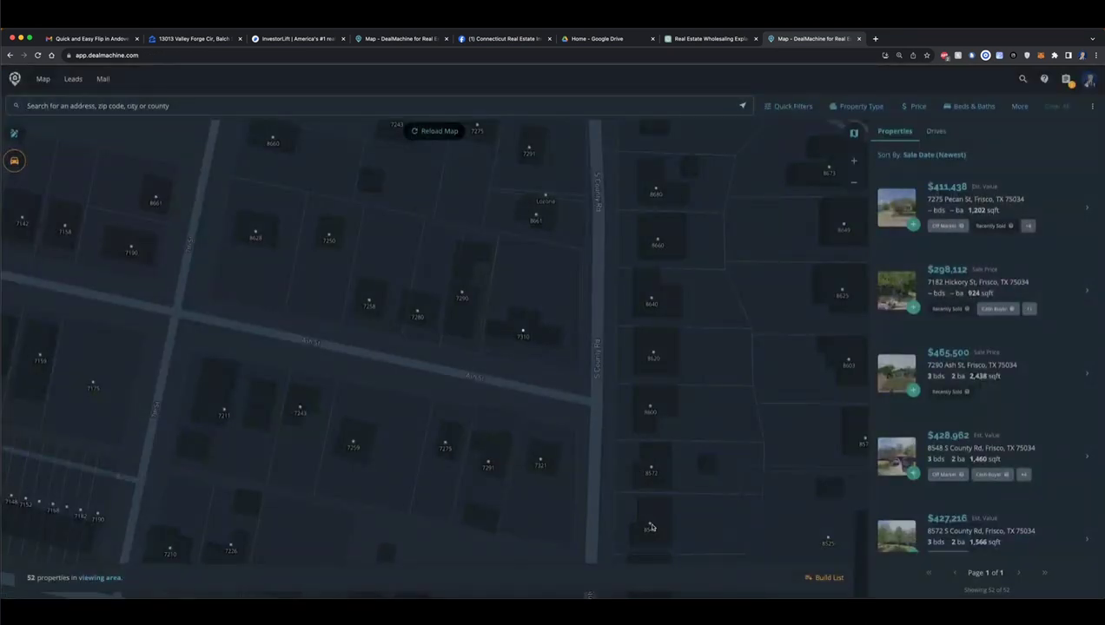
click(650, 527)
click(663, 440)
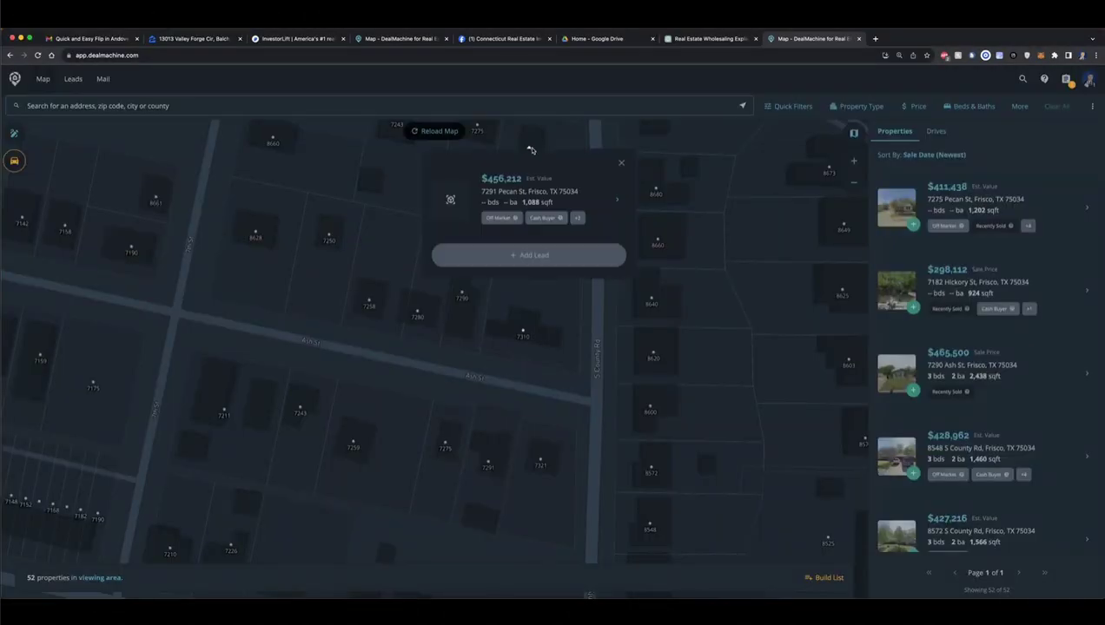
- Open the details of the 1,088 sqft Pecan St property and go to its sale history
click(549, 178)
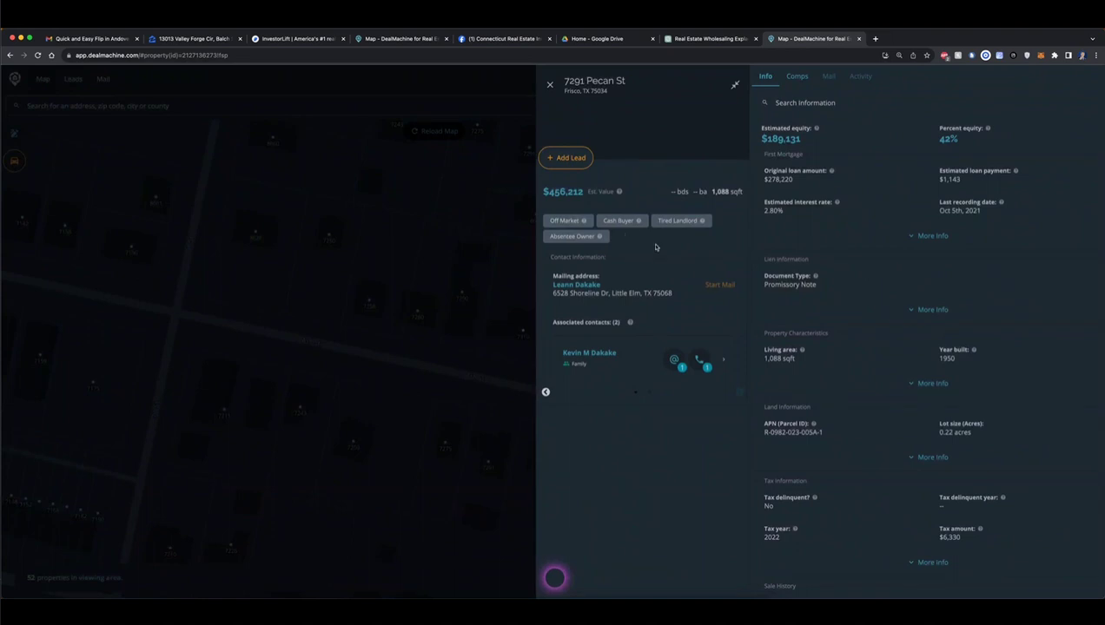
scroll(875, 379, down, 3)
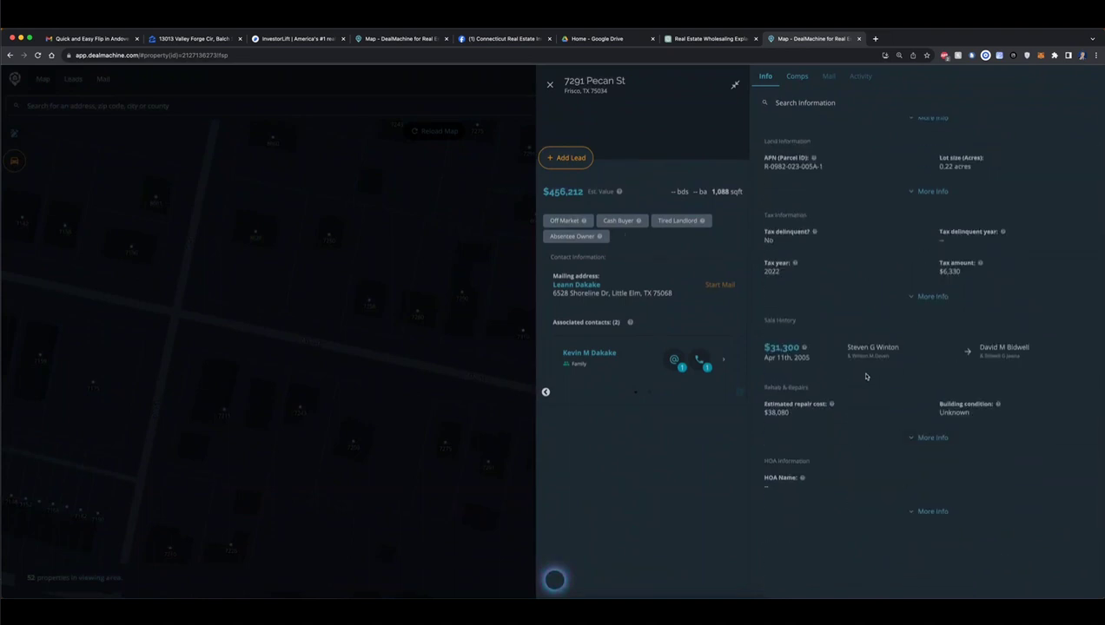